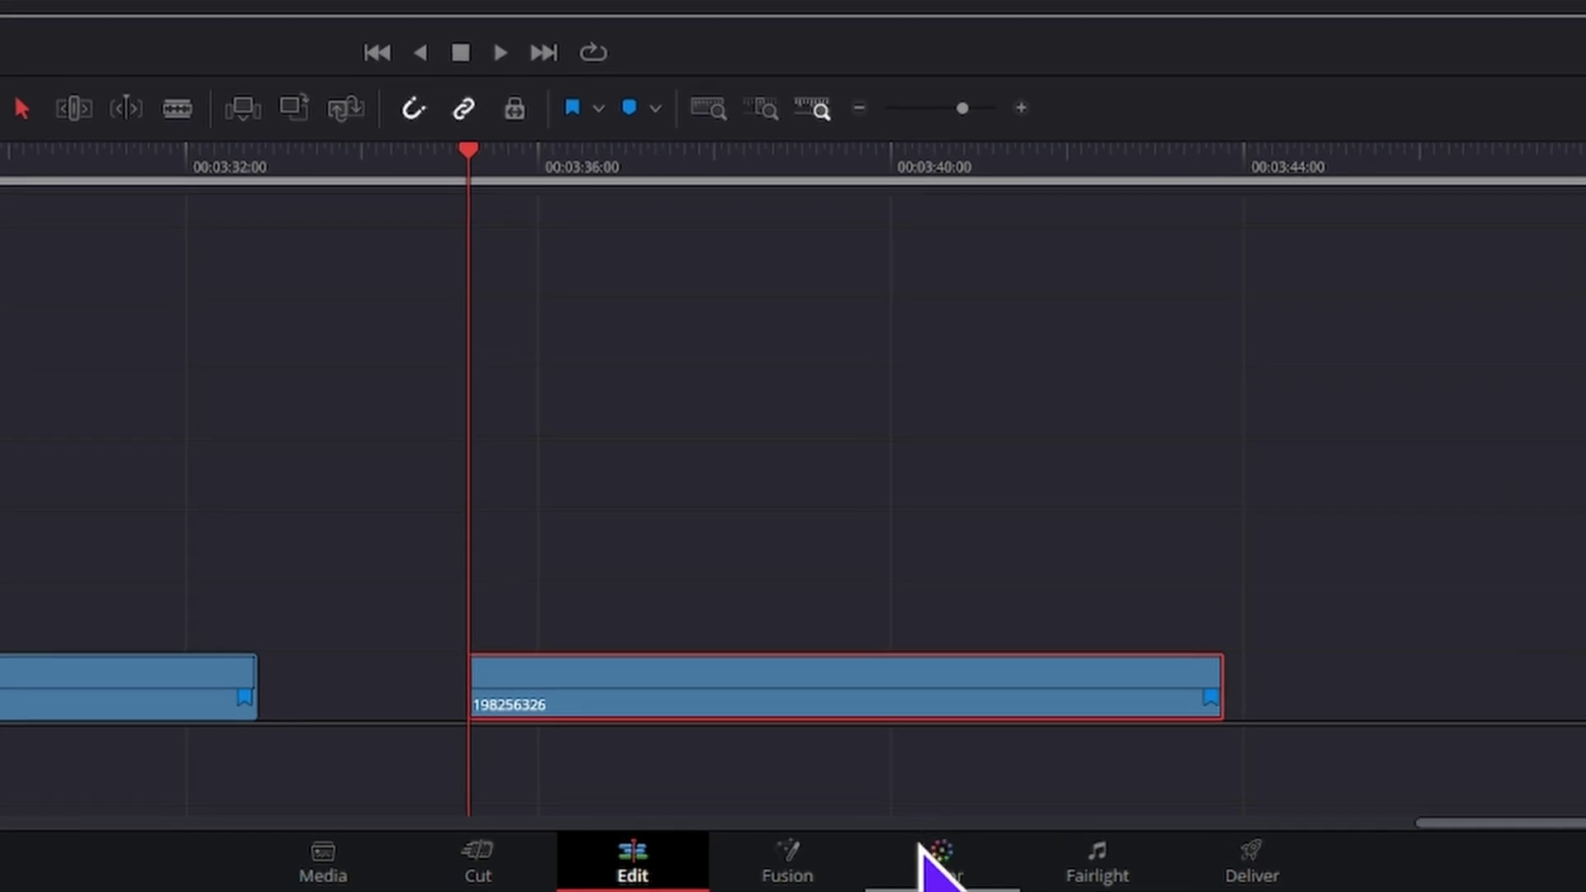
# Step: Bring the red-suit clip onto the Color page and reveal the object masking tools
pyautogui.click(922, 849)
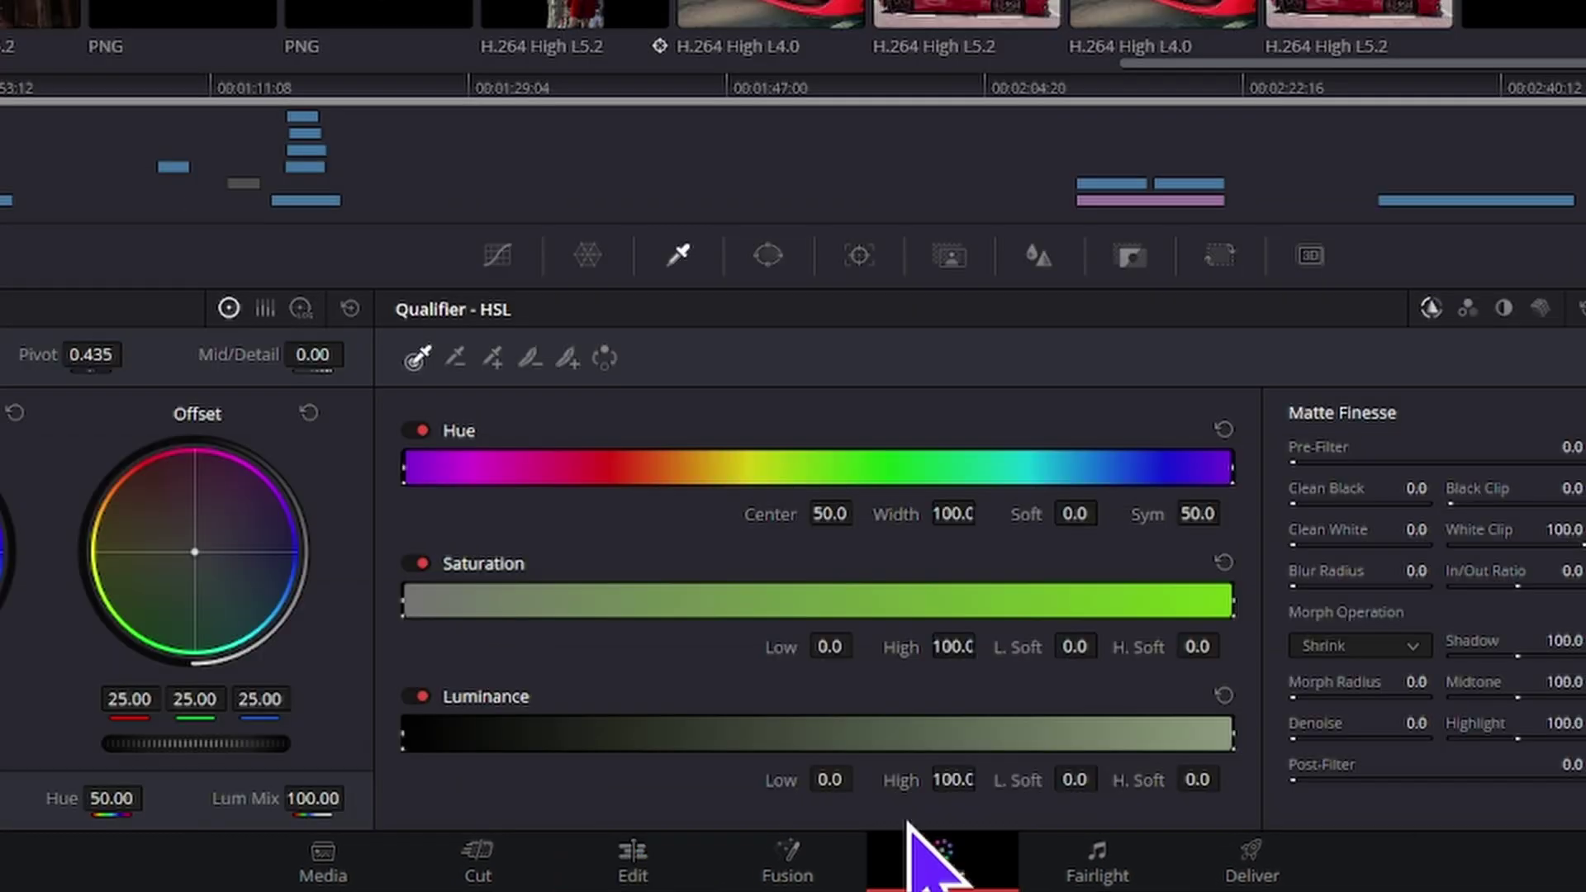
pyautogui.click(949, 255)
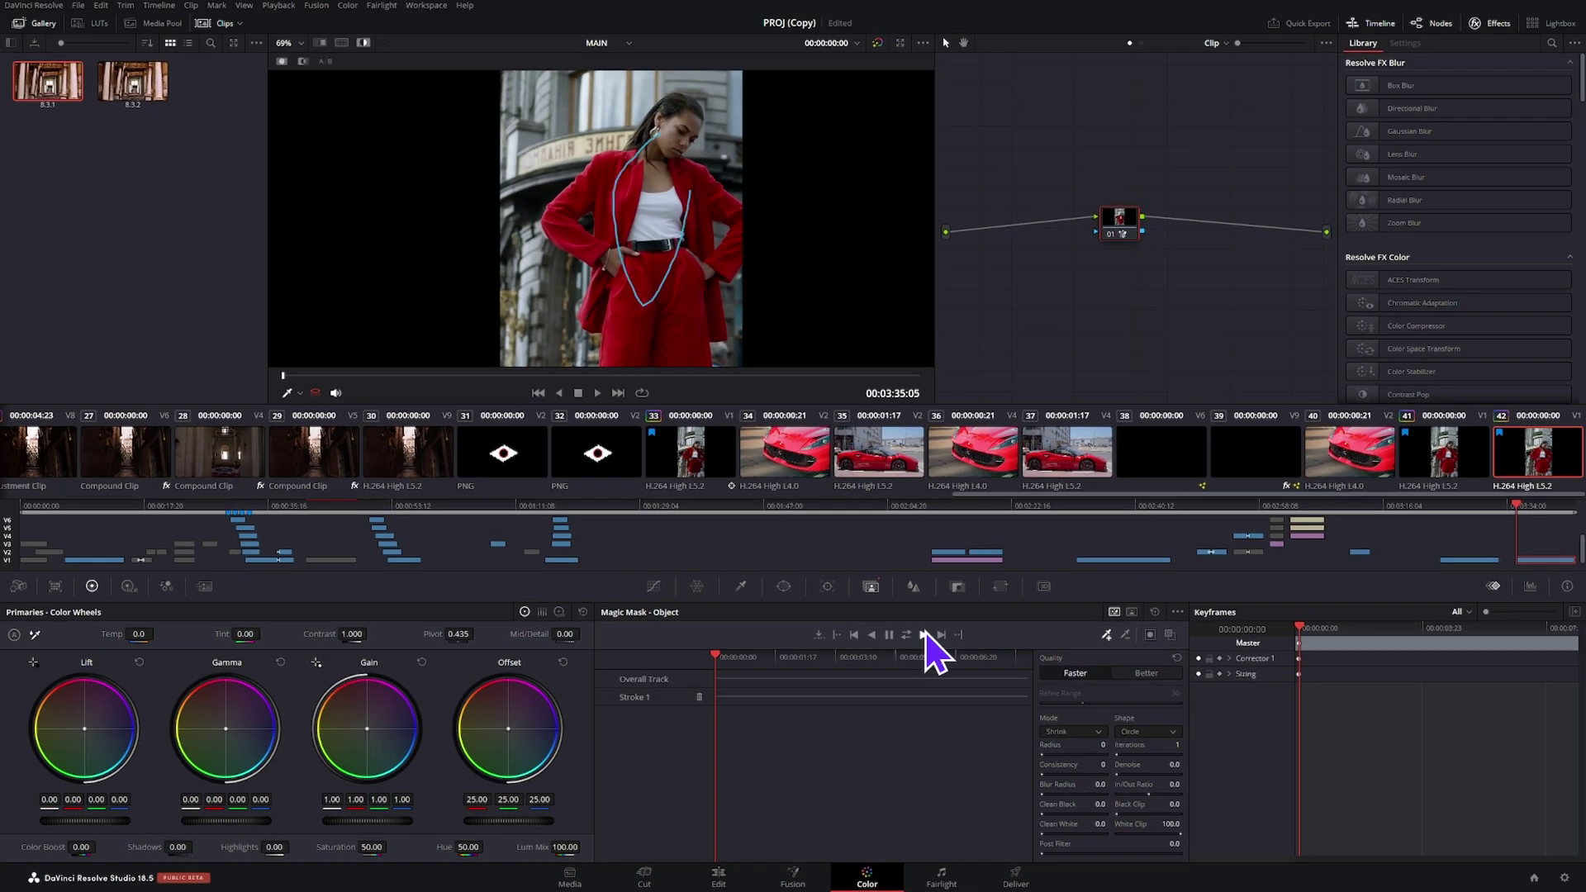
# Step: Add a second serial node, sample the red suit in the Qualifier and switch it to 3D mode
pyautogui.click(926, 633)
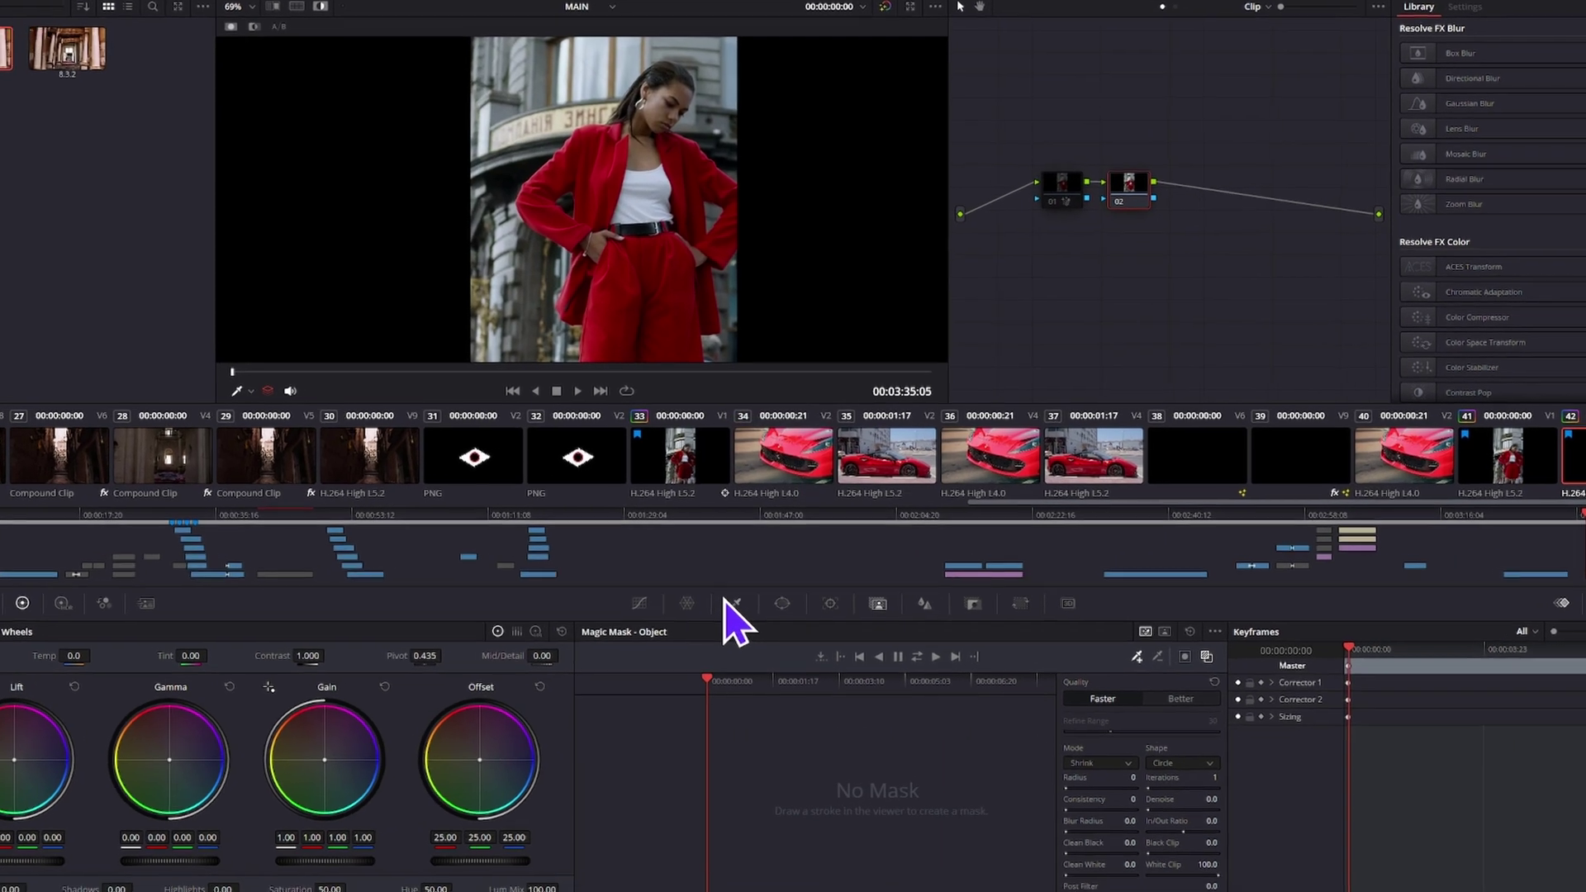
pyautogui.click(740, 587)
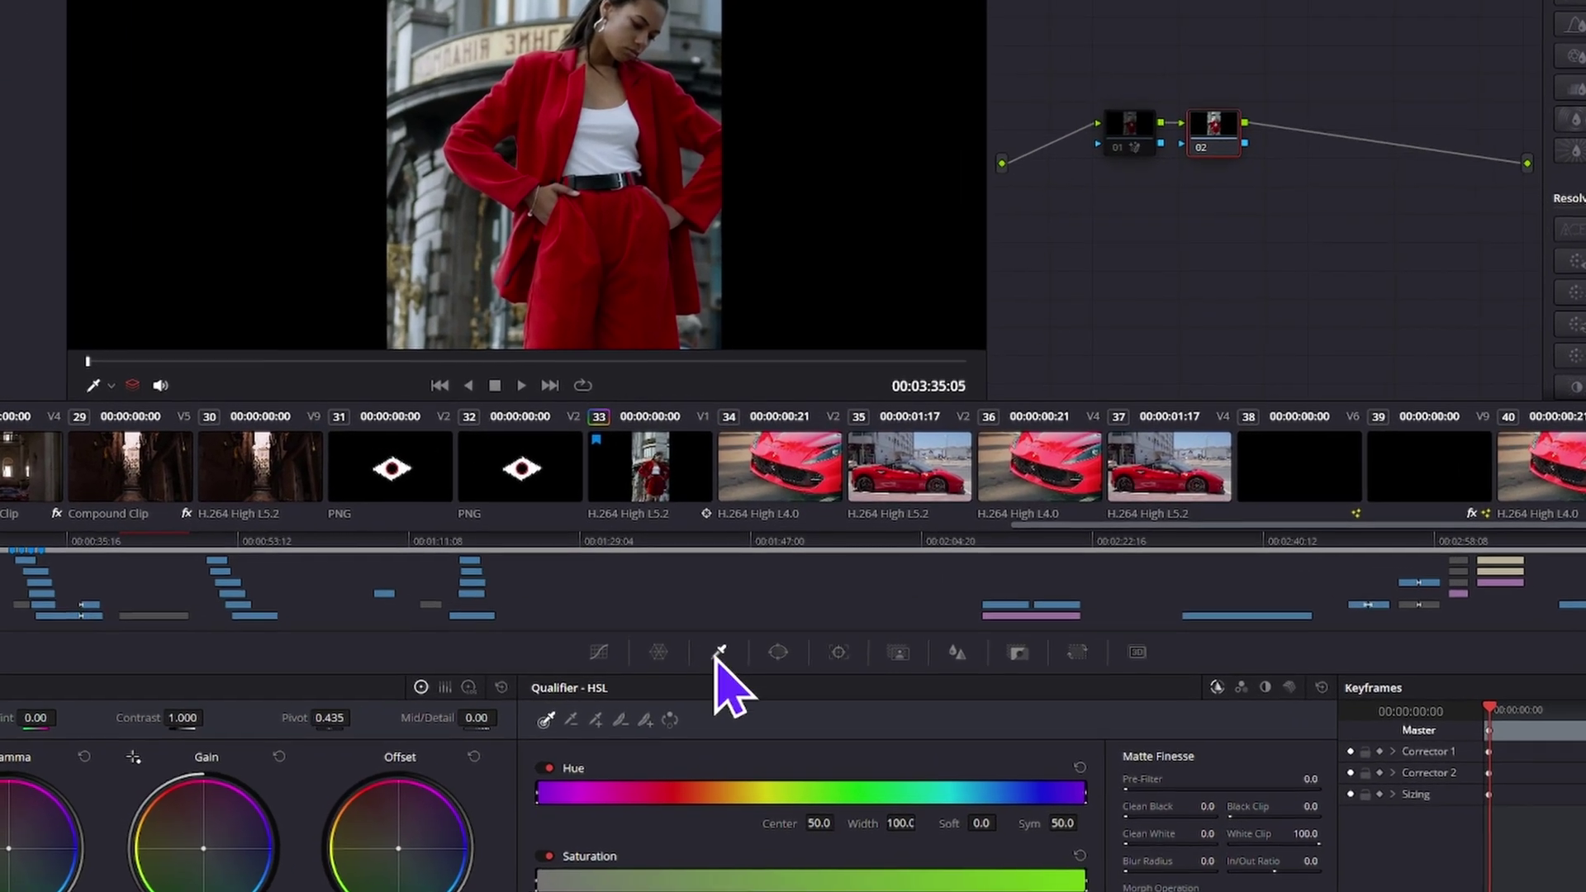
pyautogui.click(569, 207)
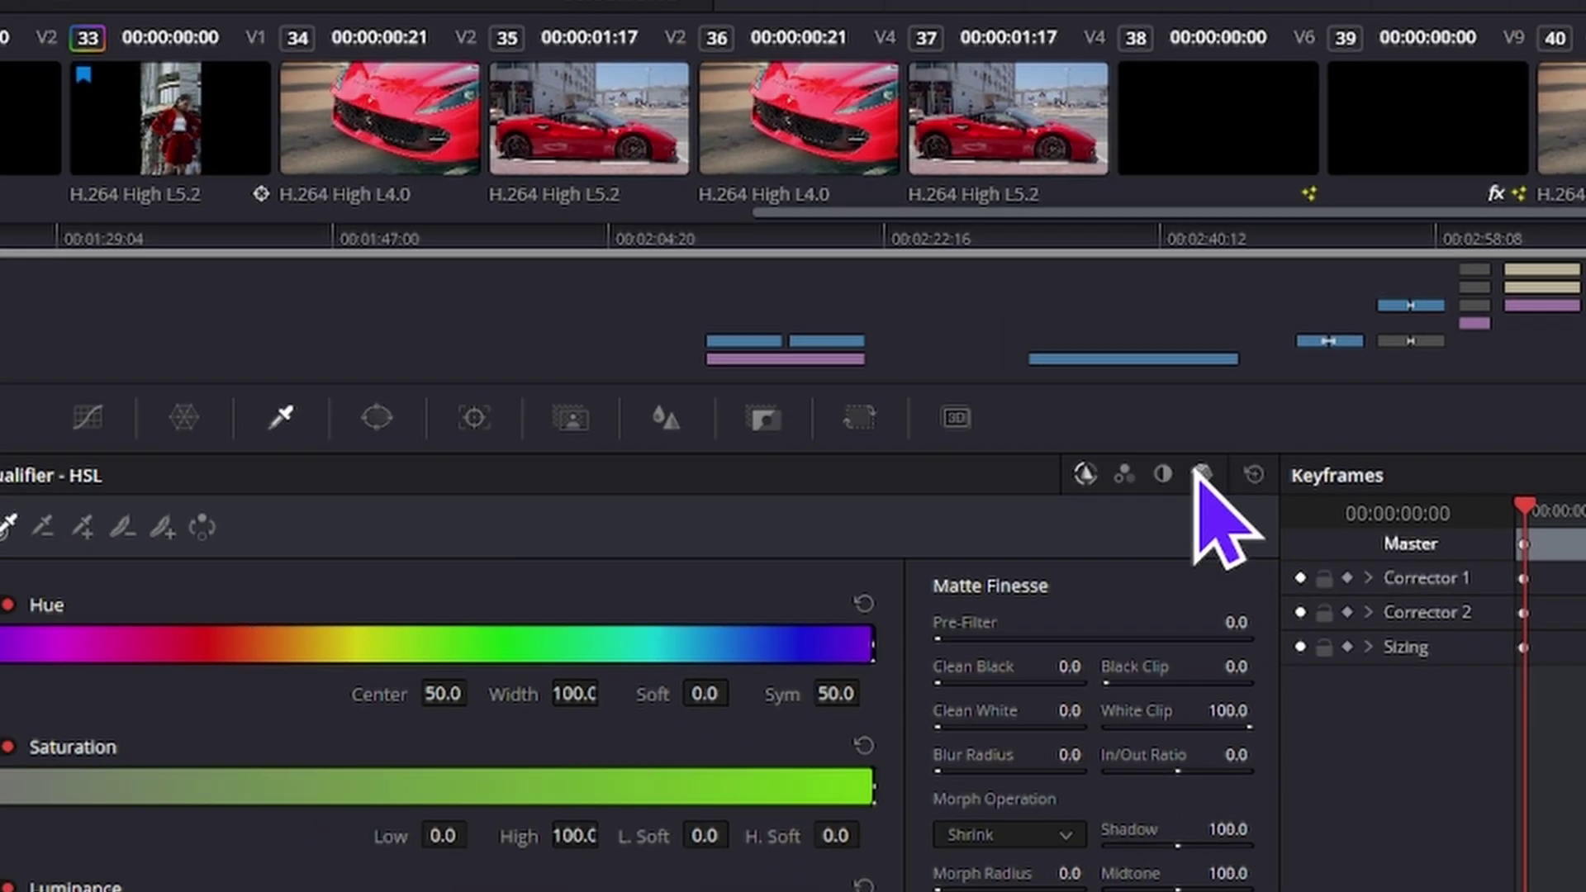
pyautogui.click(1187, 440)
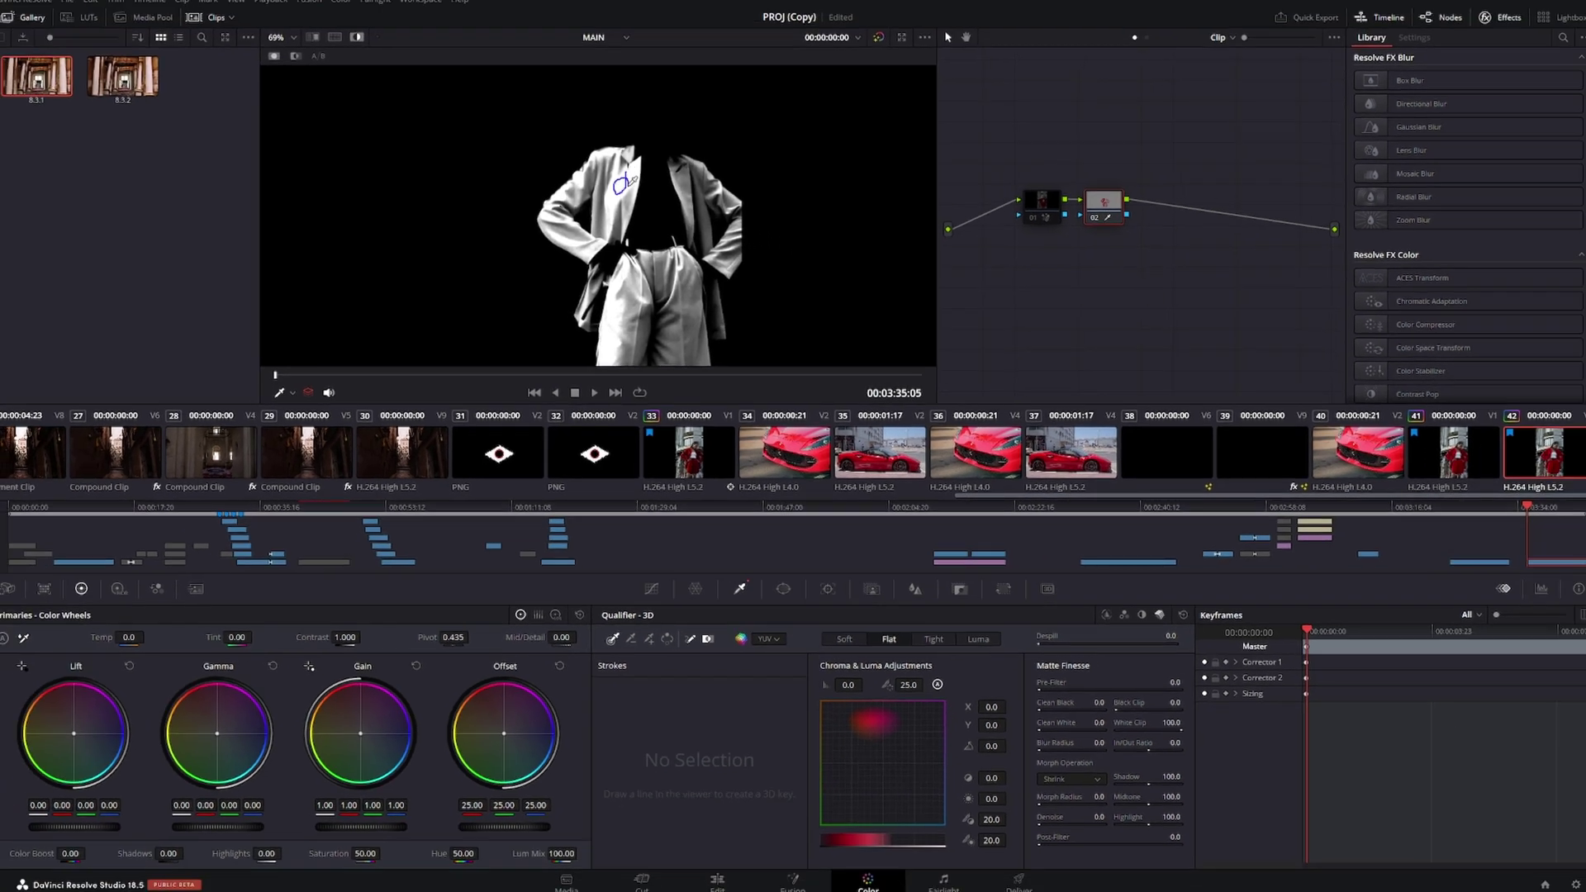
# Step: Stroke a 3D sample across the red suit and check the key as a black-and-white matte
pyautogui.moveTo(595, 167); pyautogui.dragTo(604, 154)
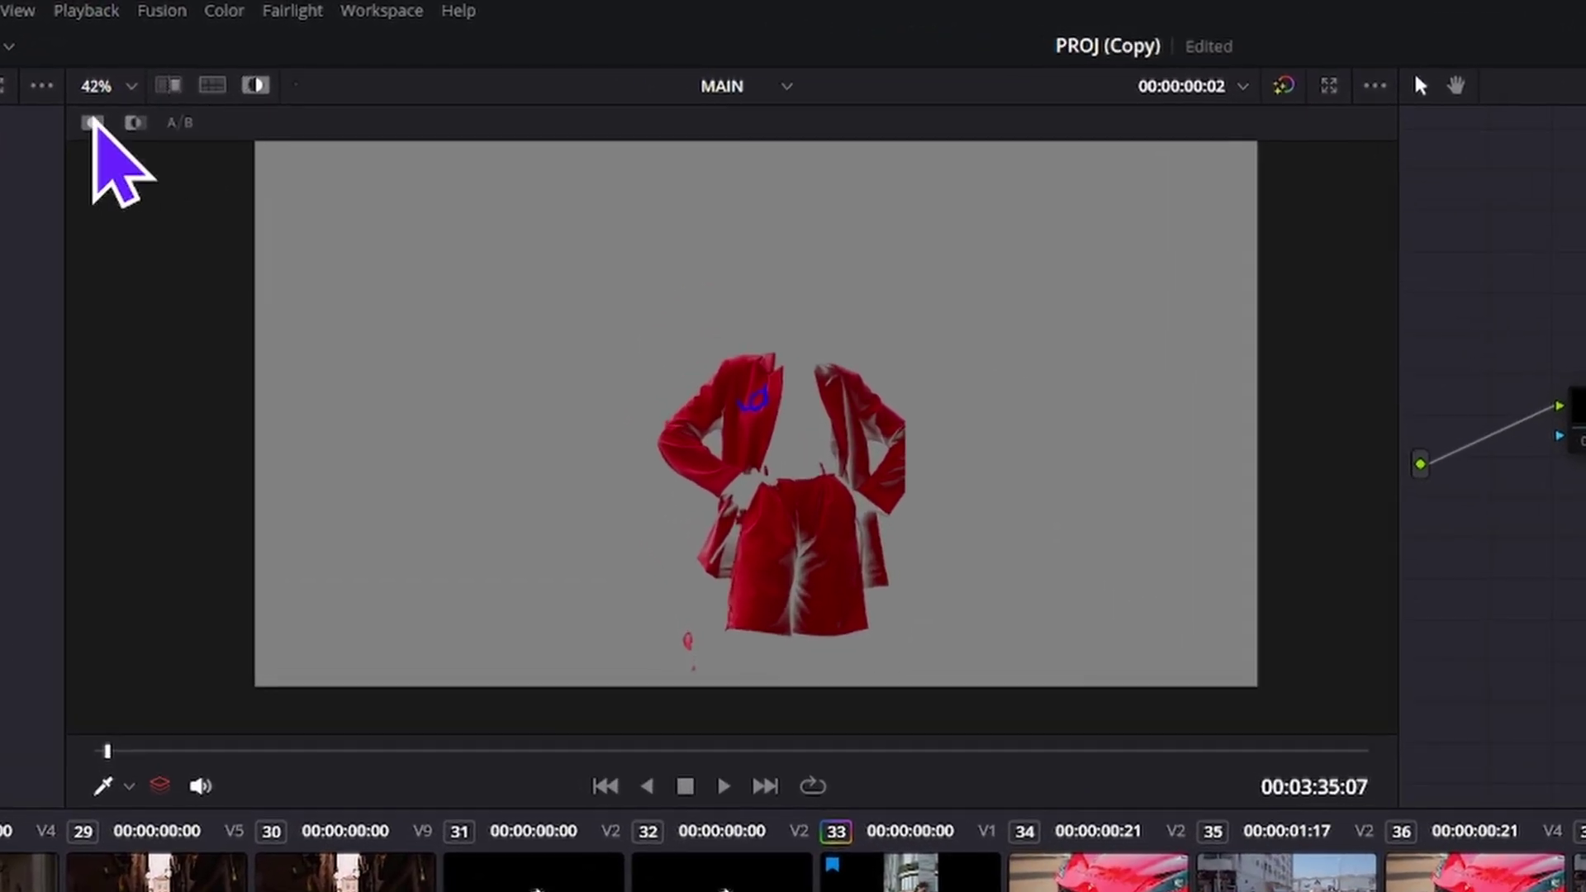
pyautogui.scroll(-1, 163, 124)
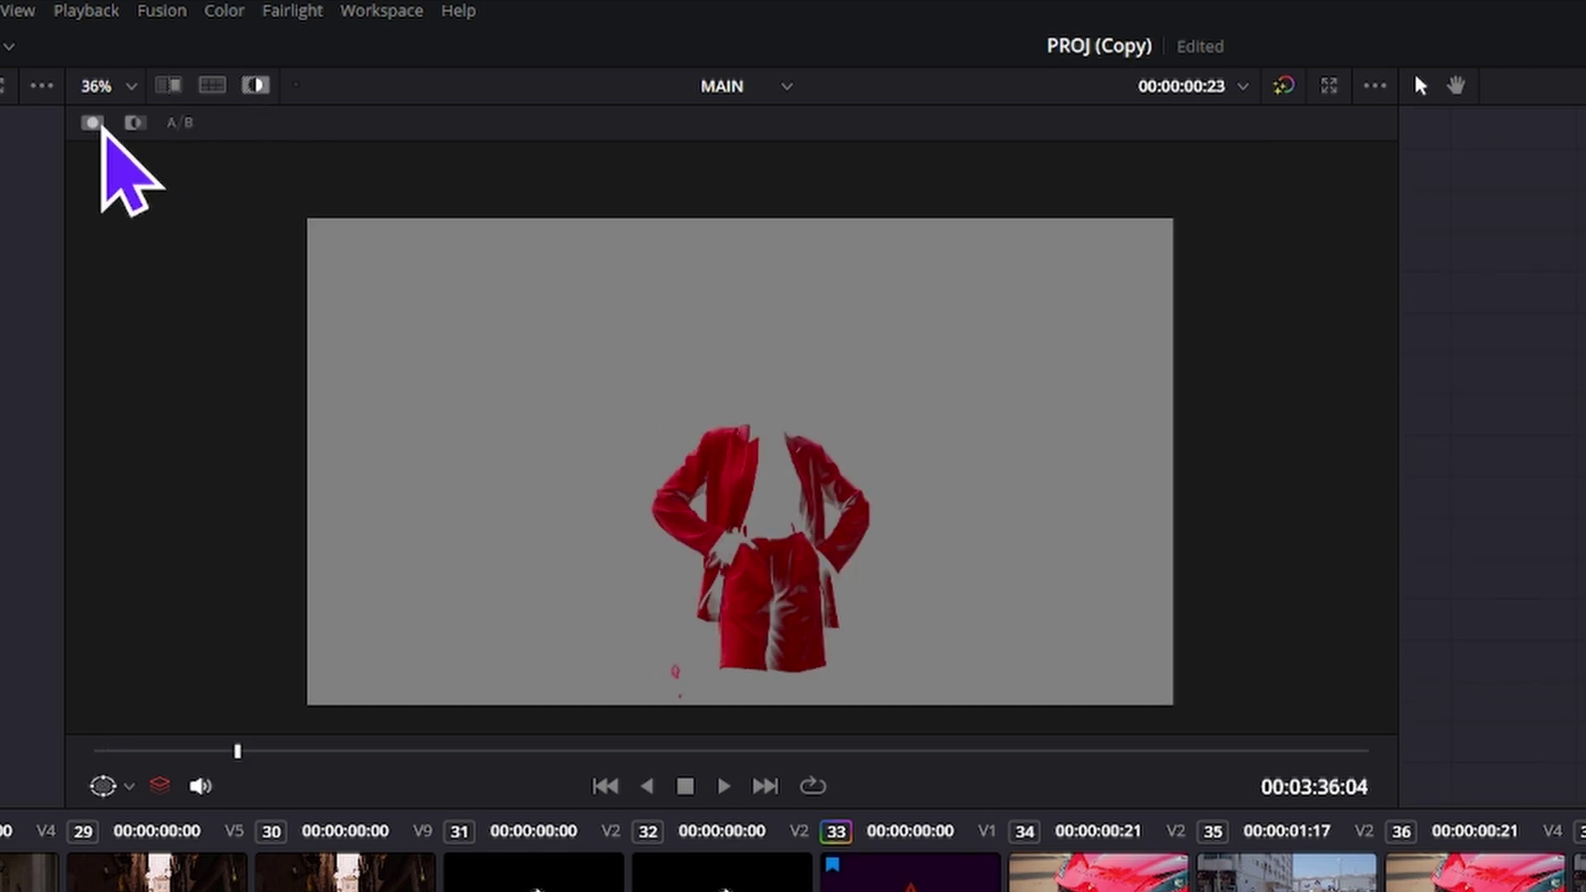
pyautogui.click(135, 122)
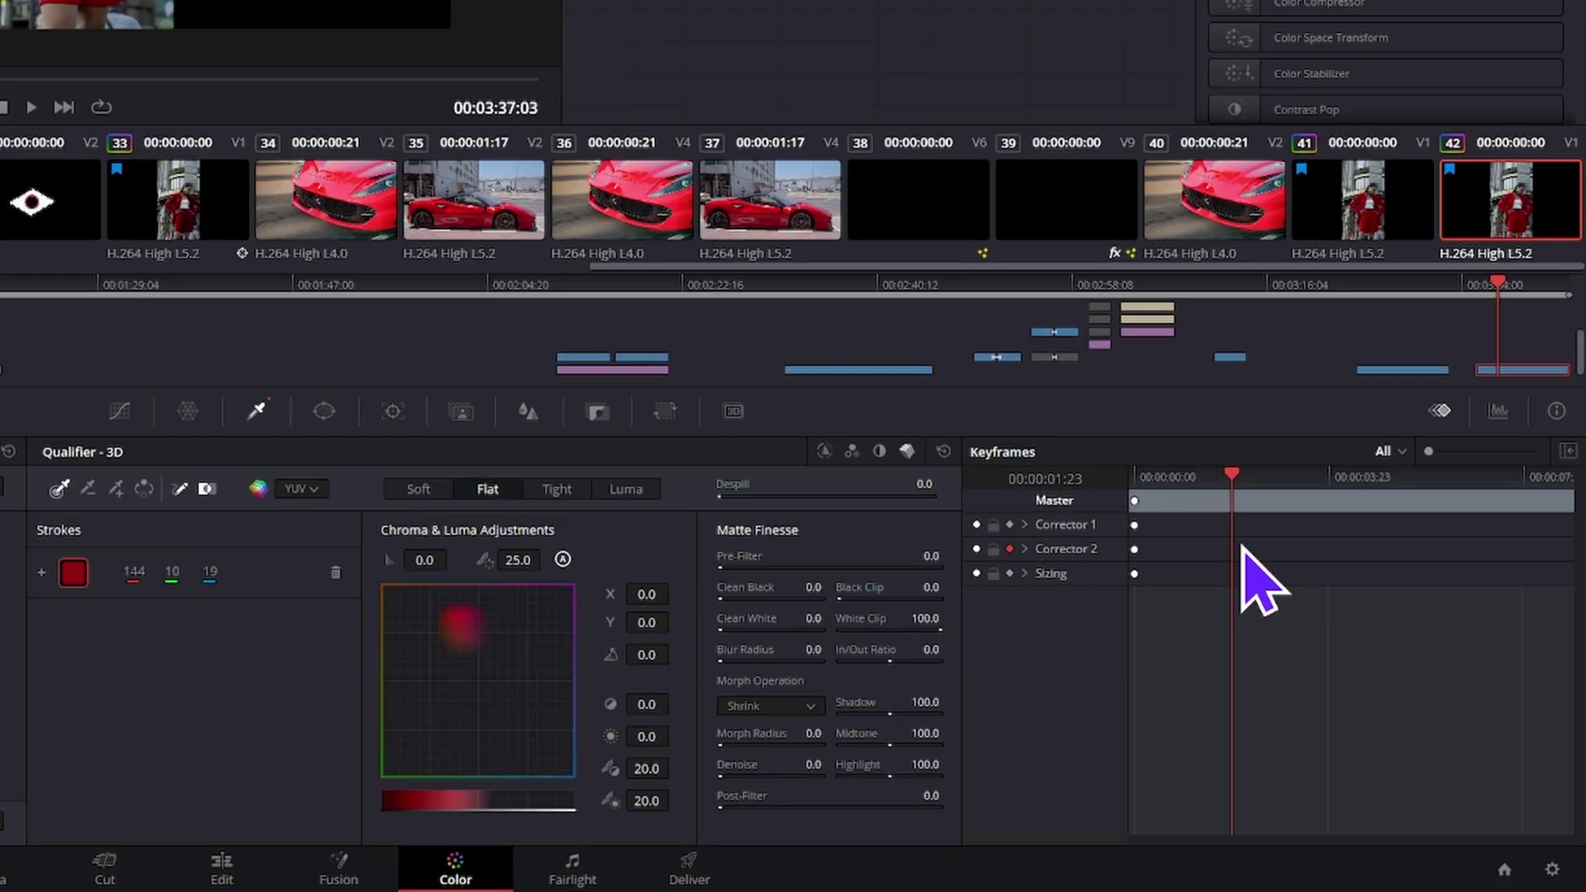
# Step: Add a keyframe to Corrector 2 and move the playhead to a later point in the clip
pyautogui.rightClick(1367, 673)
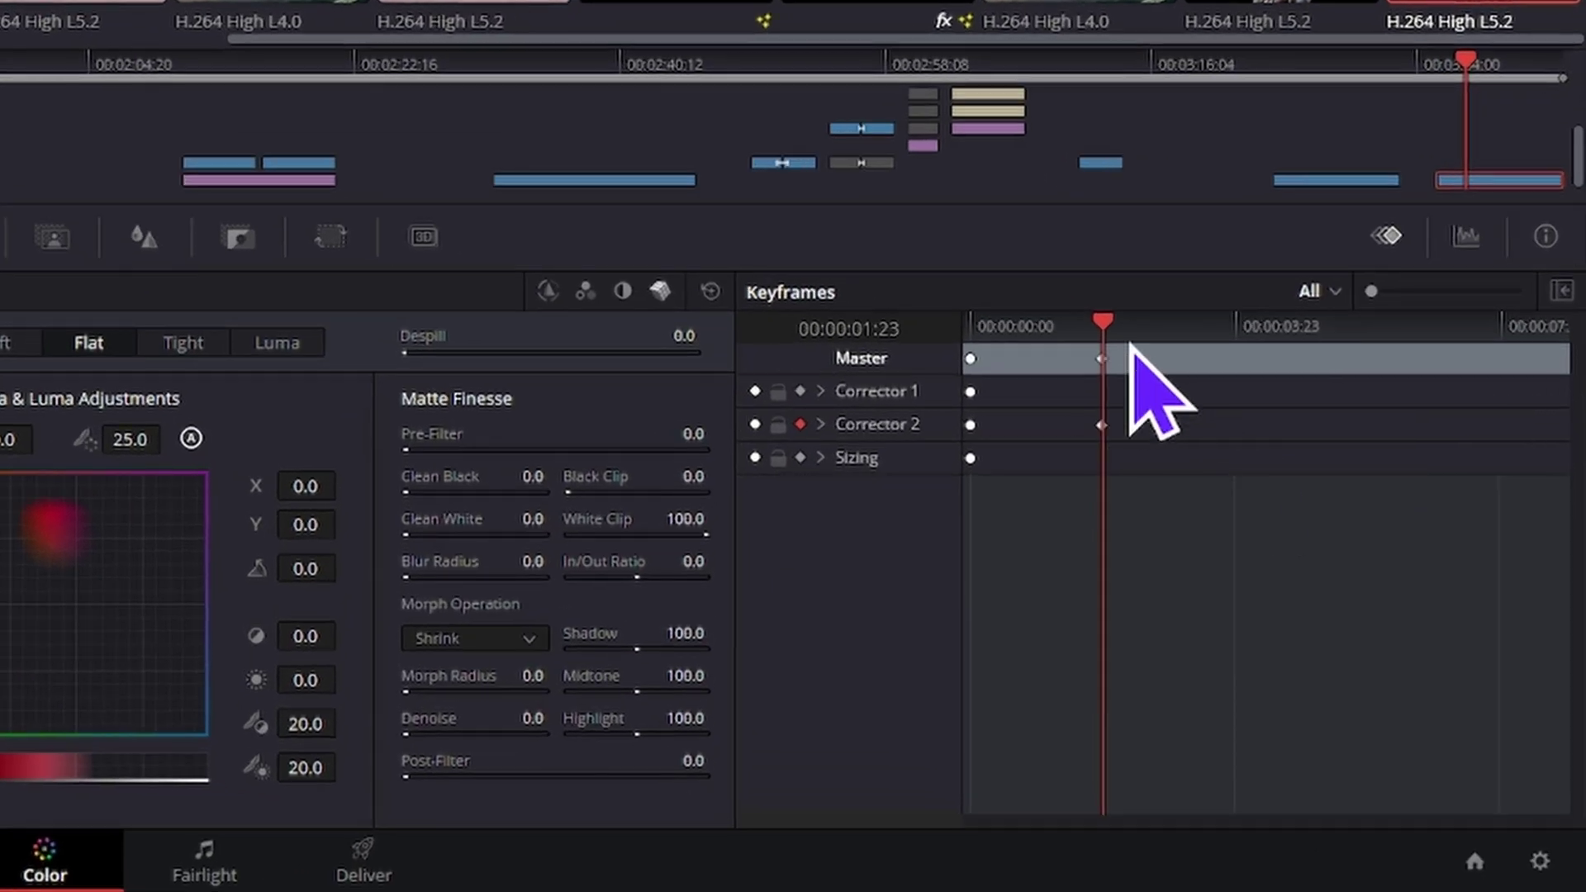
pyautogui.moveTo(1175, 345); pyautogui.dragTo(1313, 372)
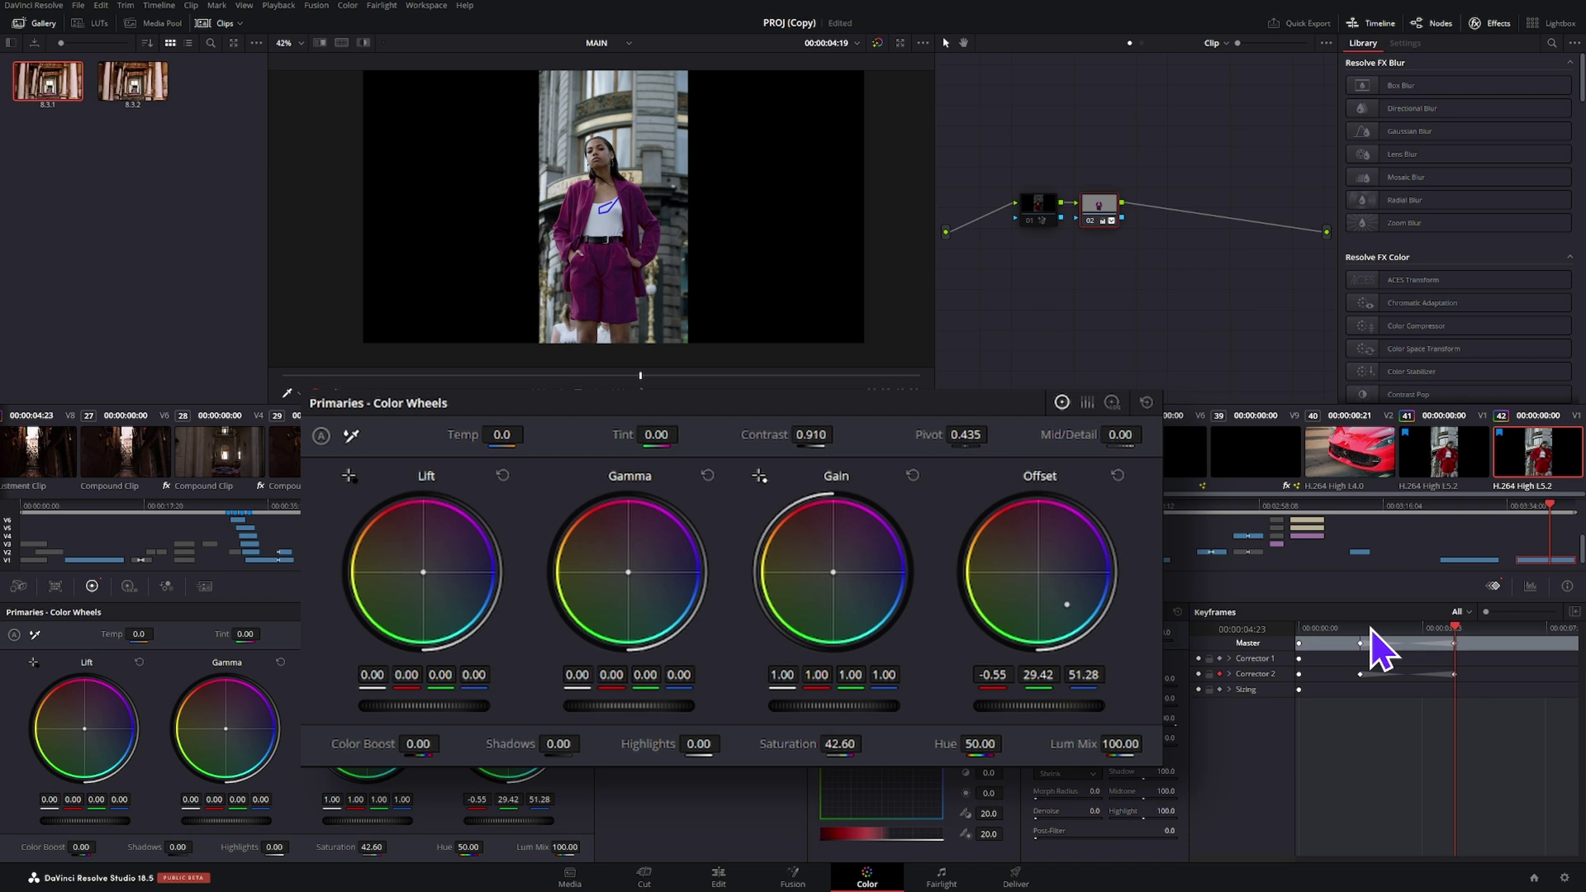
# Step: Jump the playhead back to the earlier keyframe to see the suit partway through its red-to-purple change
pyautogui.click(1360, 644)
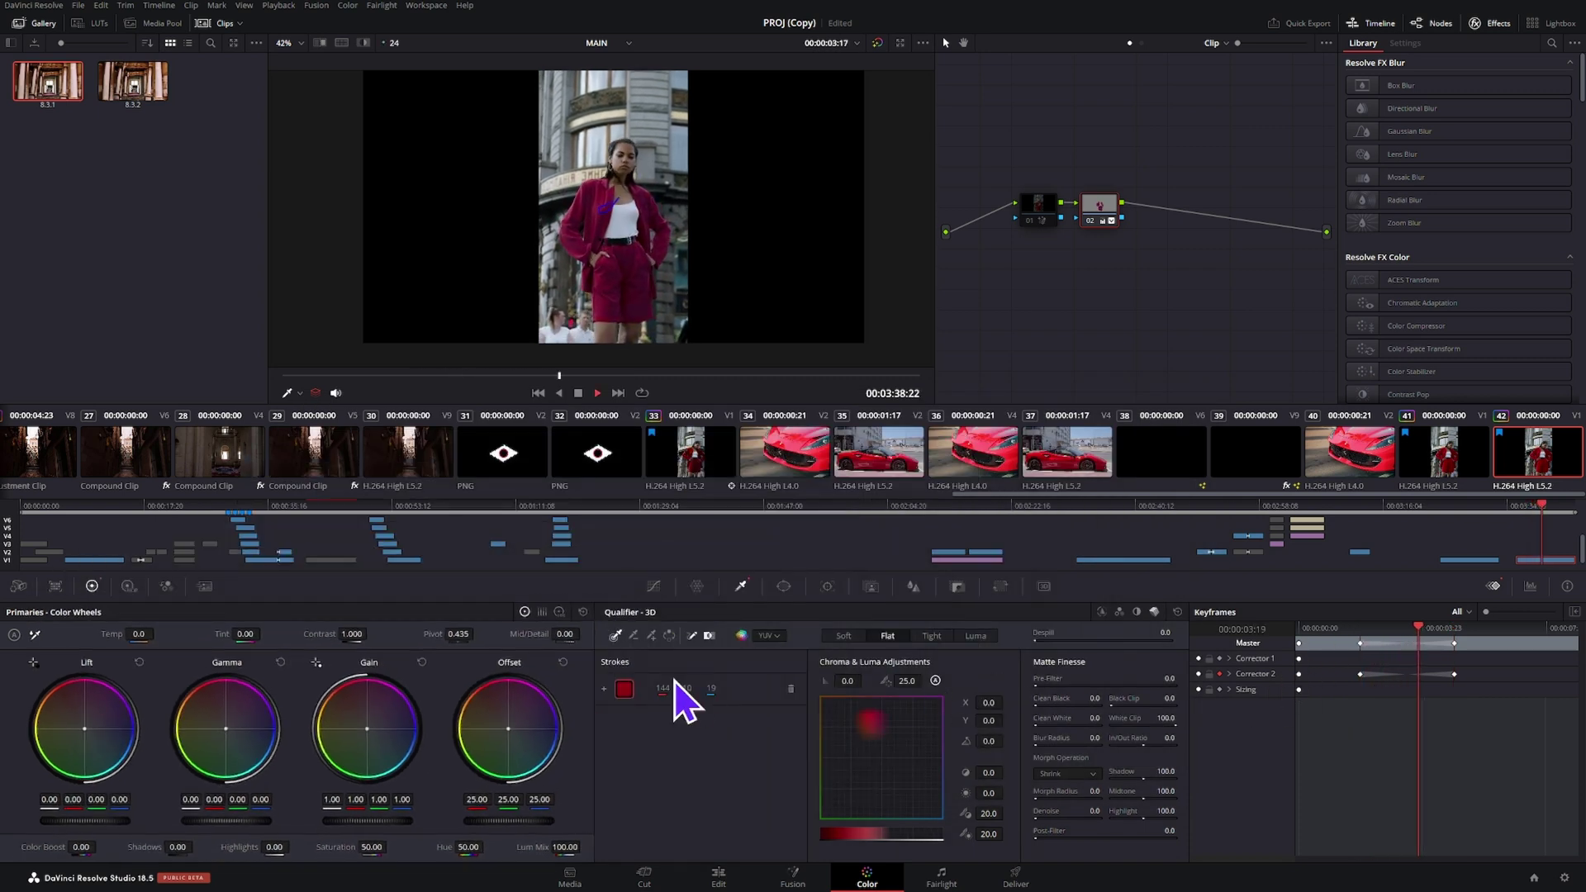